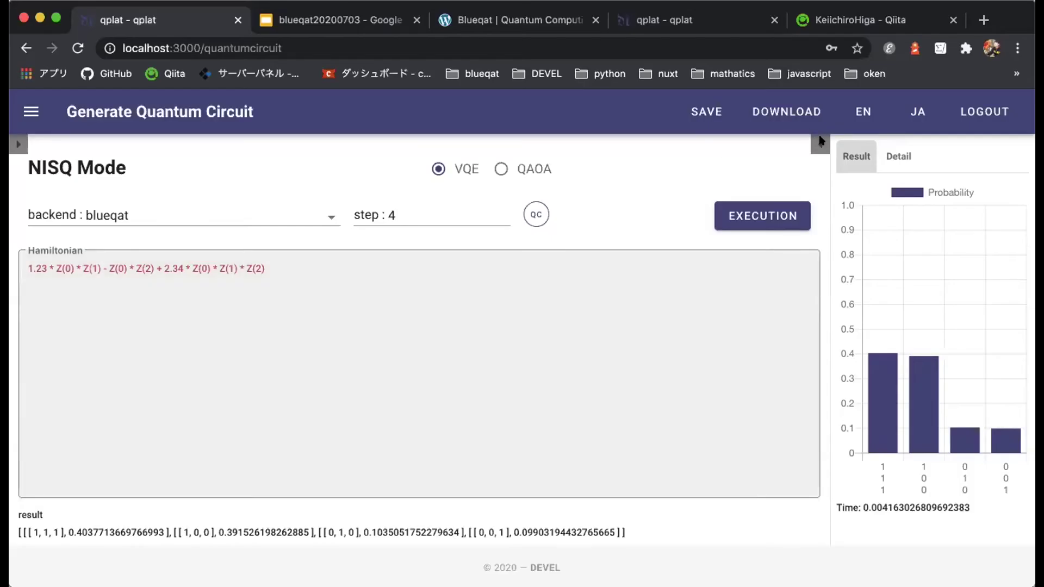
Hide the results pane, switch NISQ mode to QAOA, and inspect the Hamiltonian, Initialization and Mixer expressions.
{"action": "left_click", "coordinate": [819, 143]}
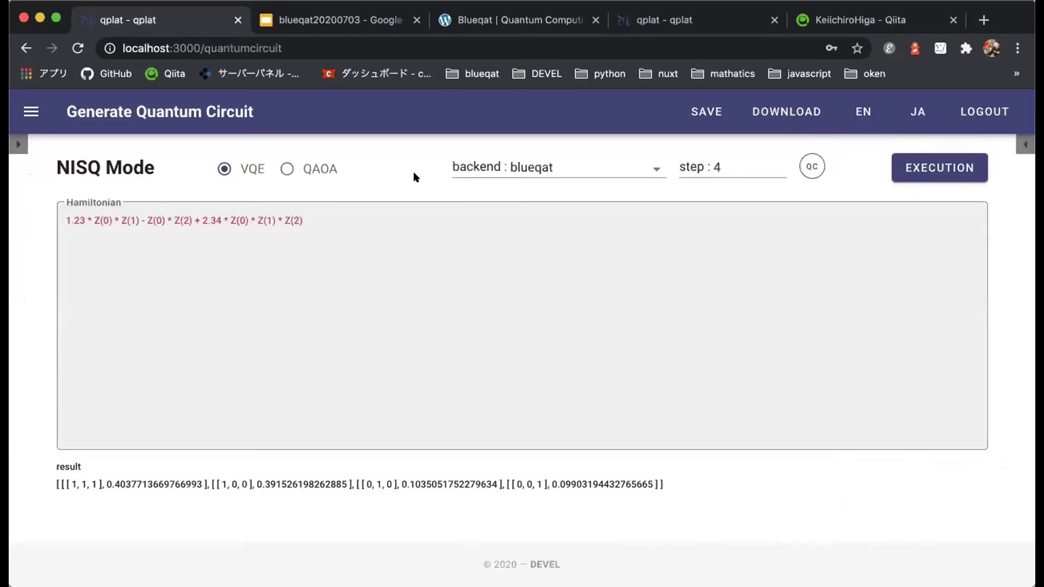
{"action": "left_click", "coordinate": [288, 168]}
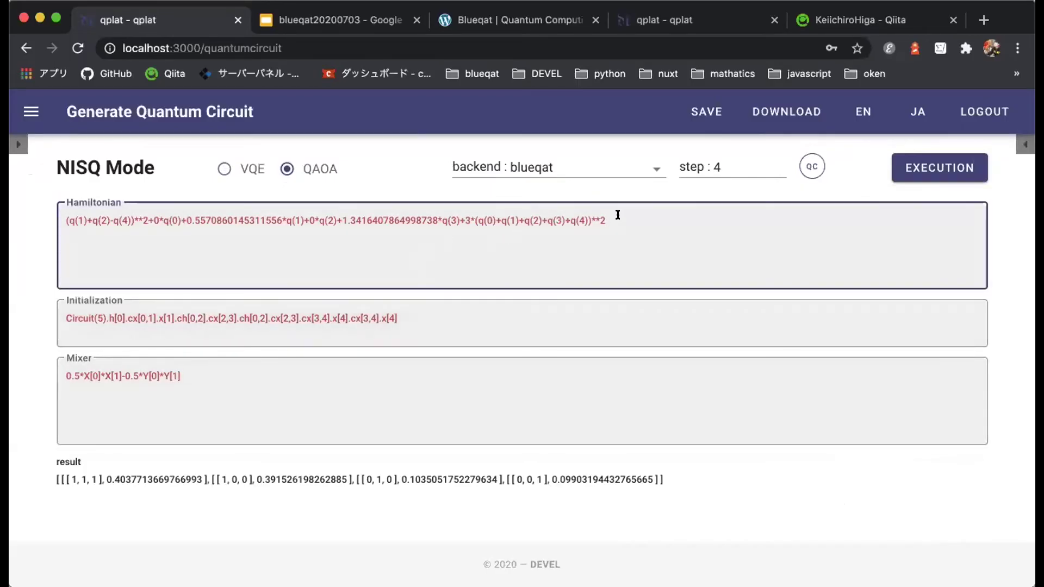
{"action": "left_click", "coordinate": [68, 217], "text": "shift"}
{"action": "left_click", "coordinate": [279, 226]}
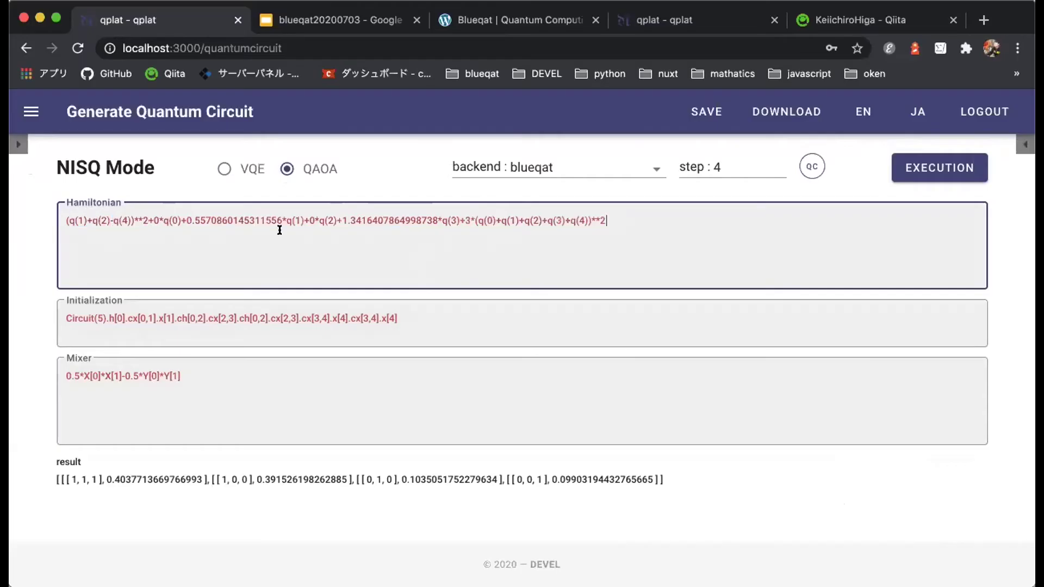
{"action": "left_click", "coordinate": [445, 328]}
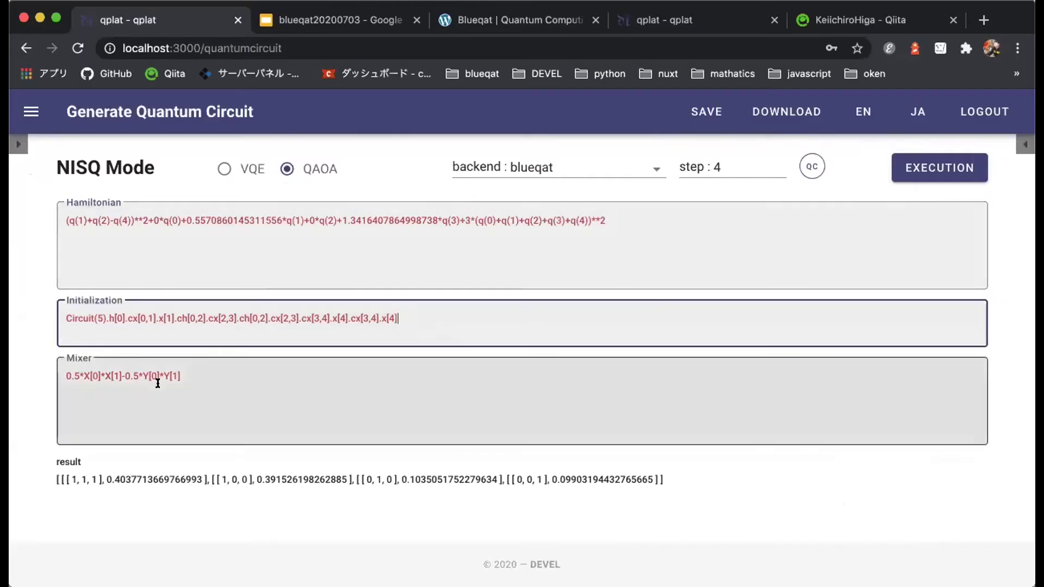
{"action": "left_click", "coordinate": [156, 380]}
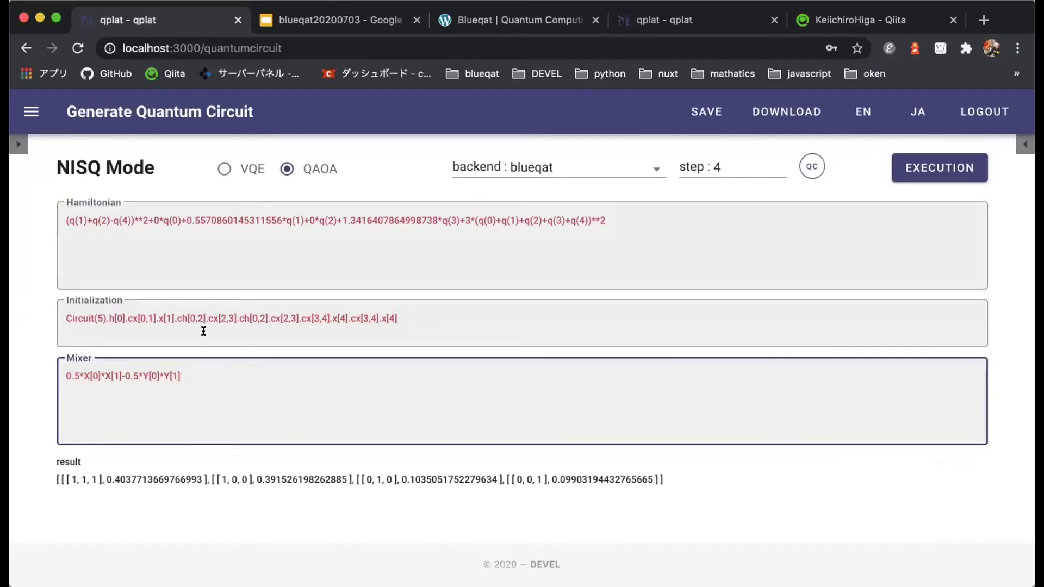
{"action": "left_click", "coordinate": [228, 256]}
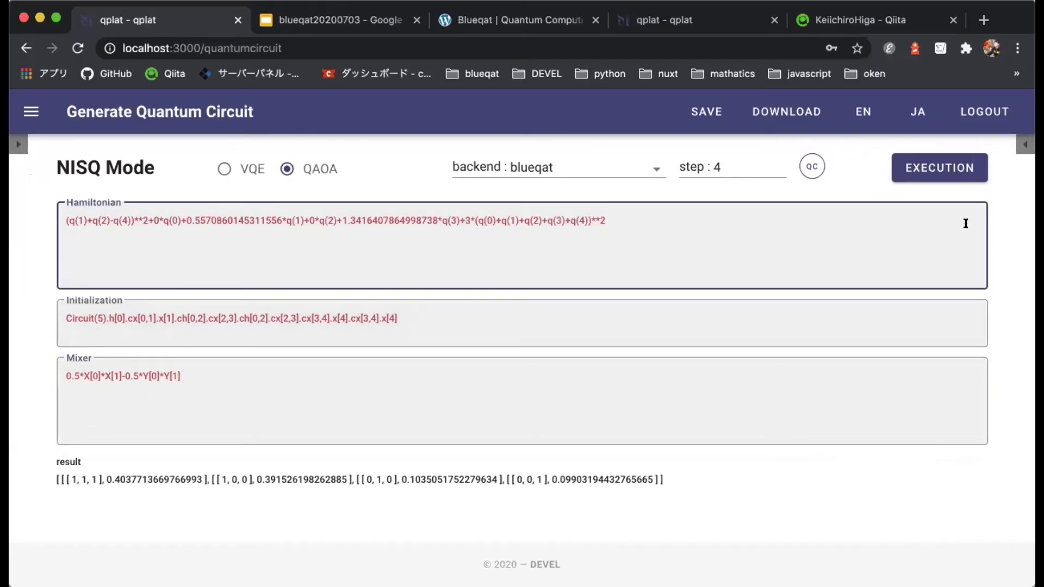
Execute the QAOA calculation with the blueqat backend and step 4, view its probability chart, and collapse the results pane.
{"action": "left_click", "coordinate": [958, 170]}
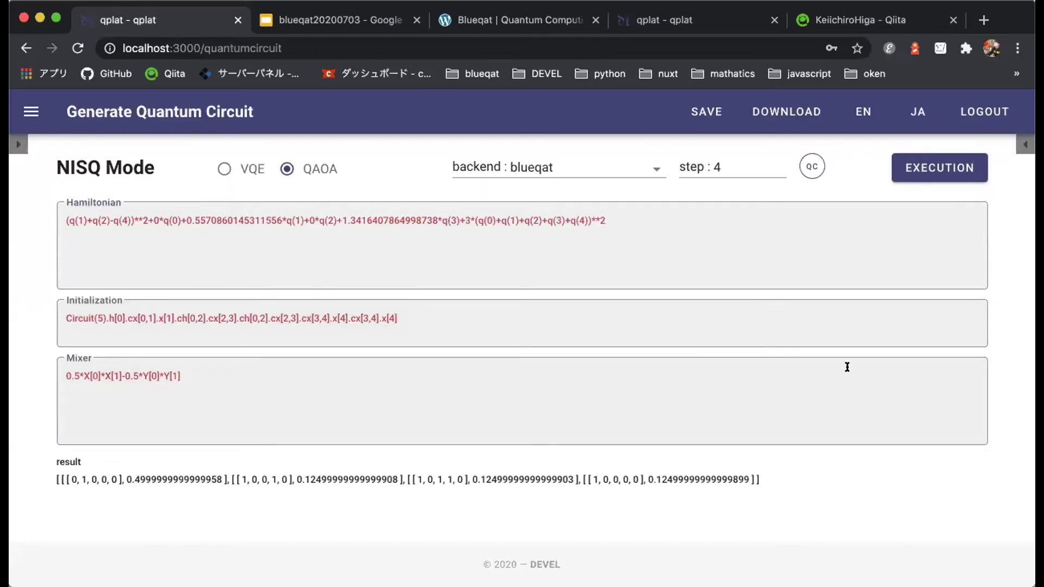
{"action": "left_click", "coordinate": [1020, 146]}
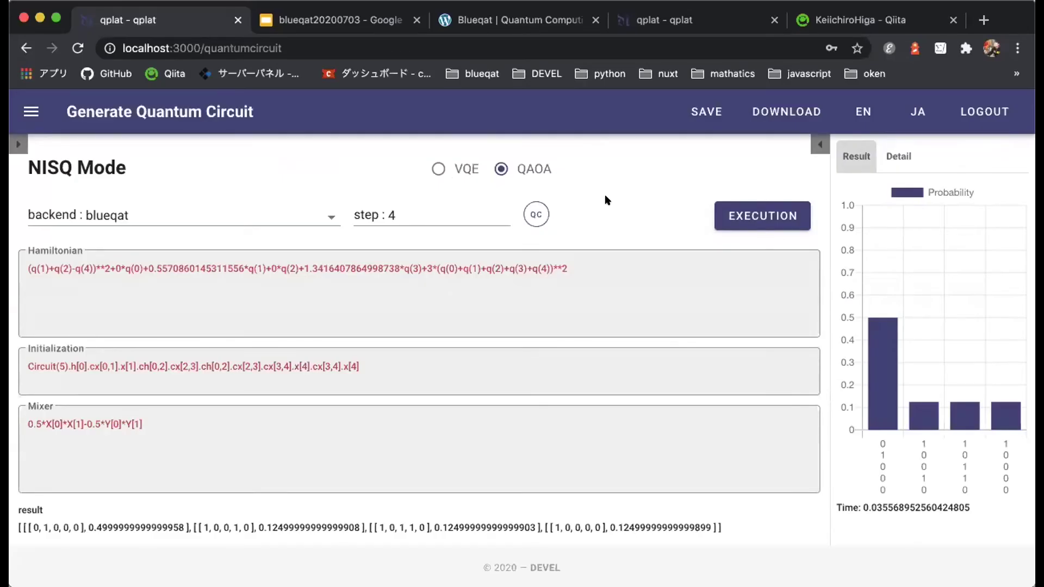
{"action": "left_click", "coordinate": [820, 144]}
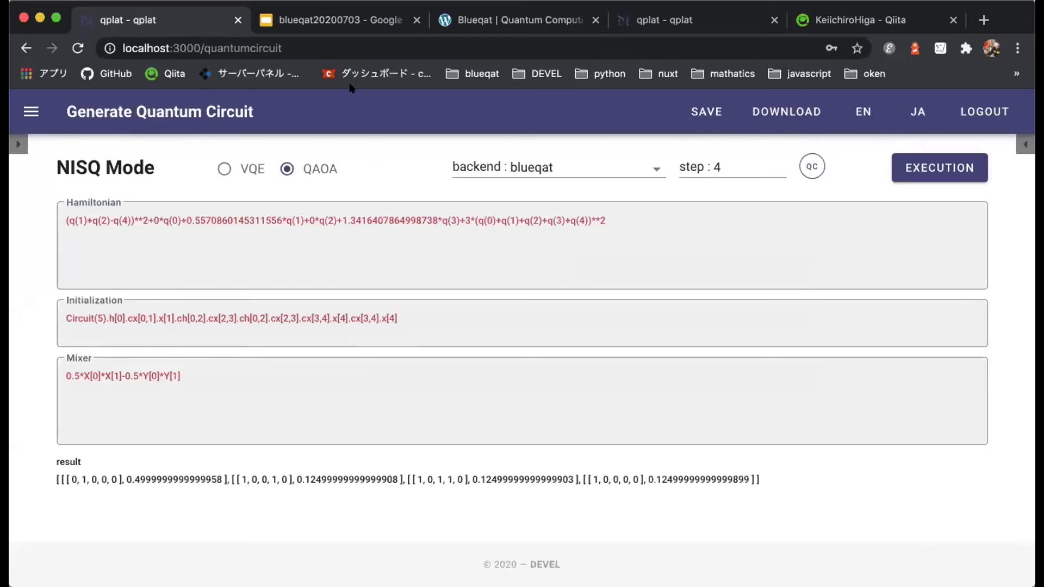
Switch to the blueqat20200703 presentation in Google Slides and show slide 7 about the QPlat design page.
{"action": "left_click", "coordinate": [327, 21]}
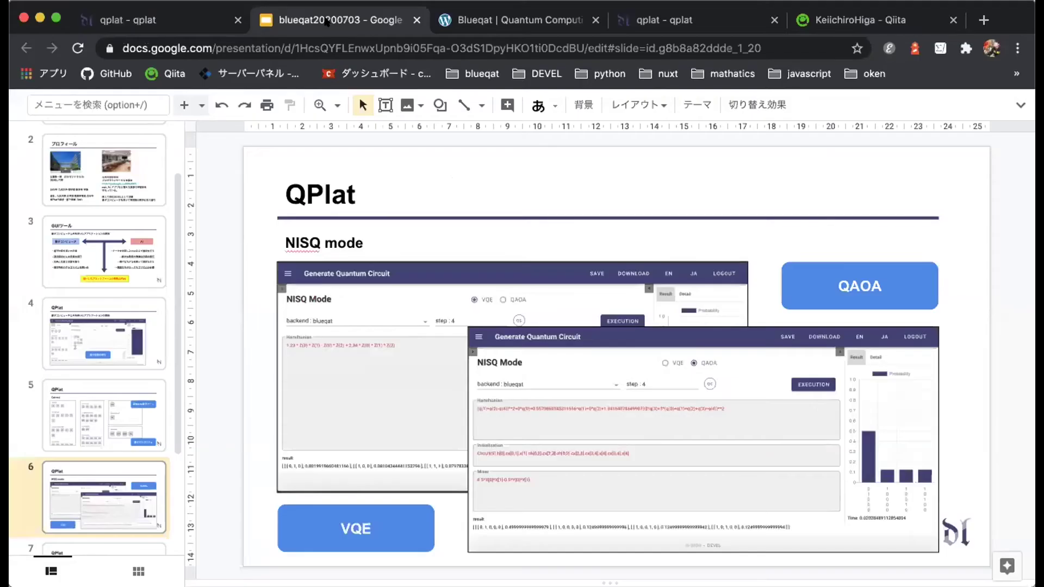
{"action": "scroll", "coordinate": [139, 305], "scroll_direction": "down", "scroll_amount": 3}
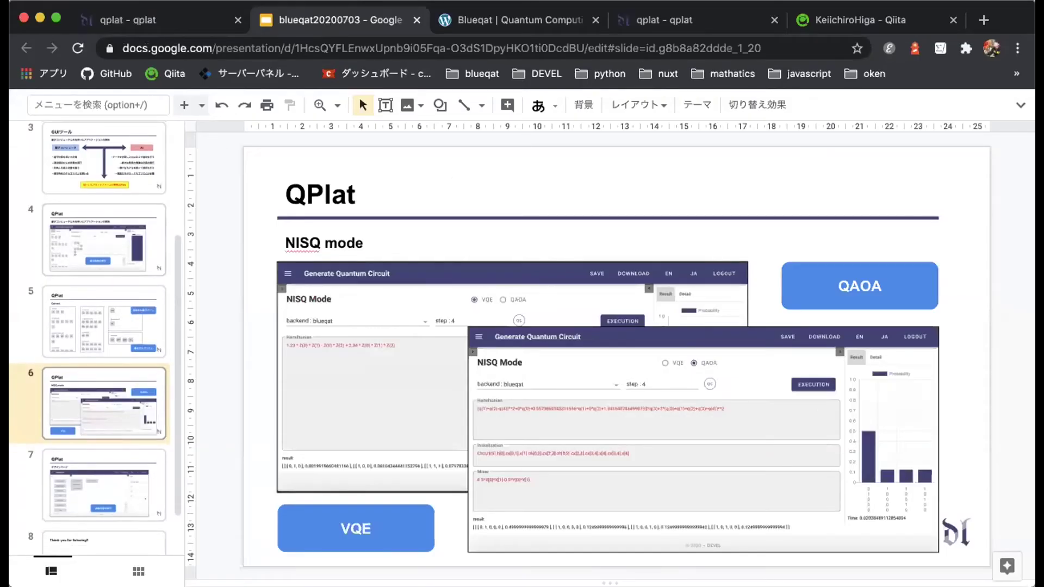
{"action": "key", "text": "Down"}
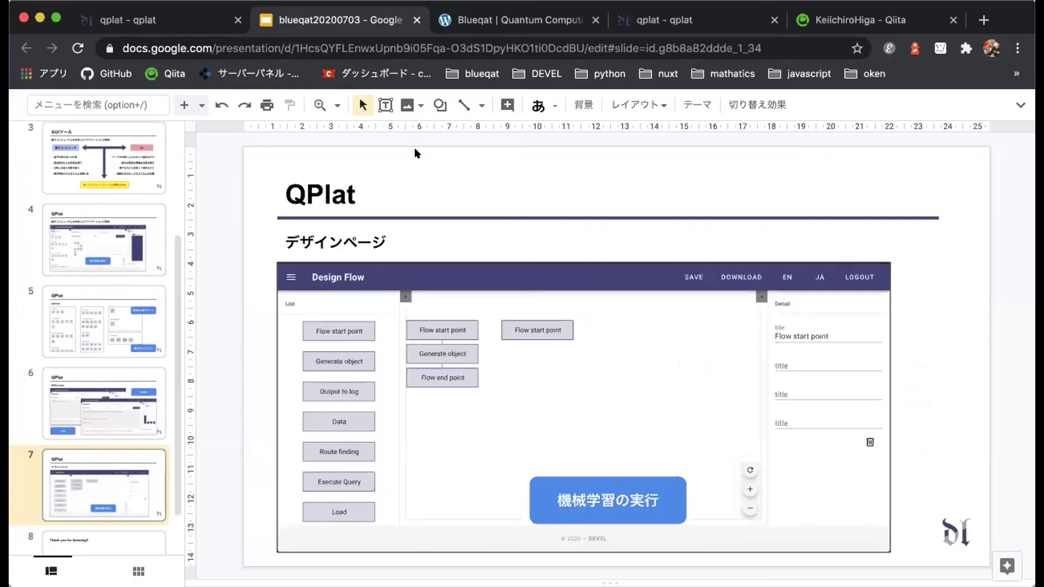
Return to the QPlat app at localhost:3000, open the Design Flow page, and reset the flow canvas view.
{"action": "left_click", "coordinate": [155, 12]}
{"action": "left_click", "coordinate": [31, 112]}
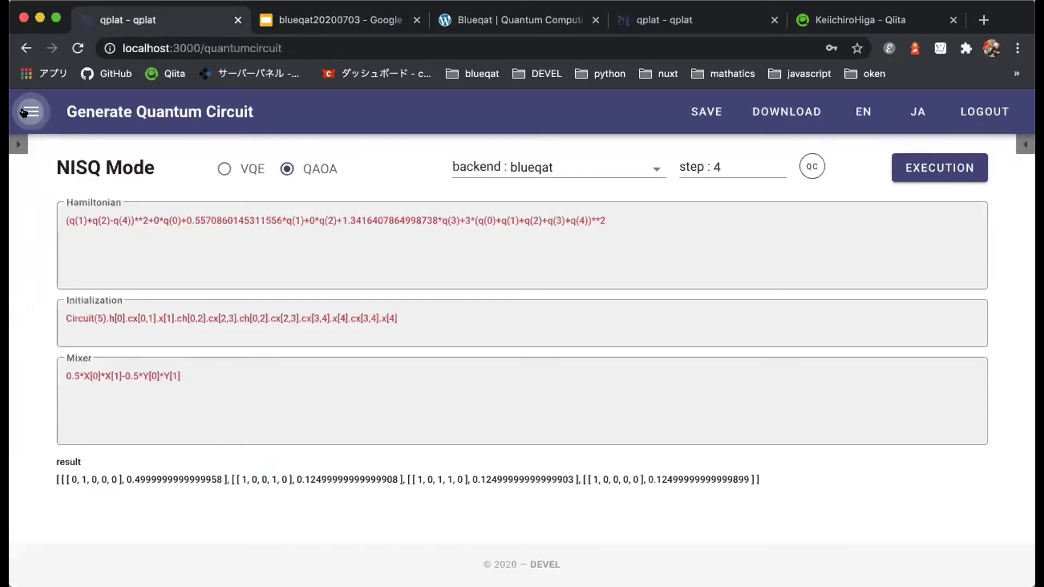
{"action": "left_click", "coordinate": [111, 189]}
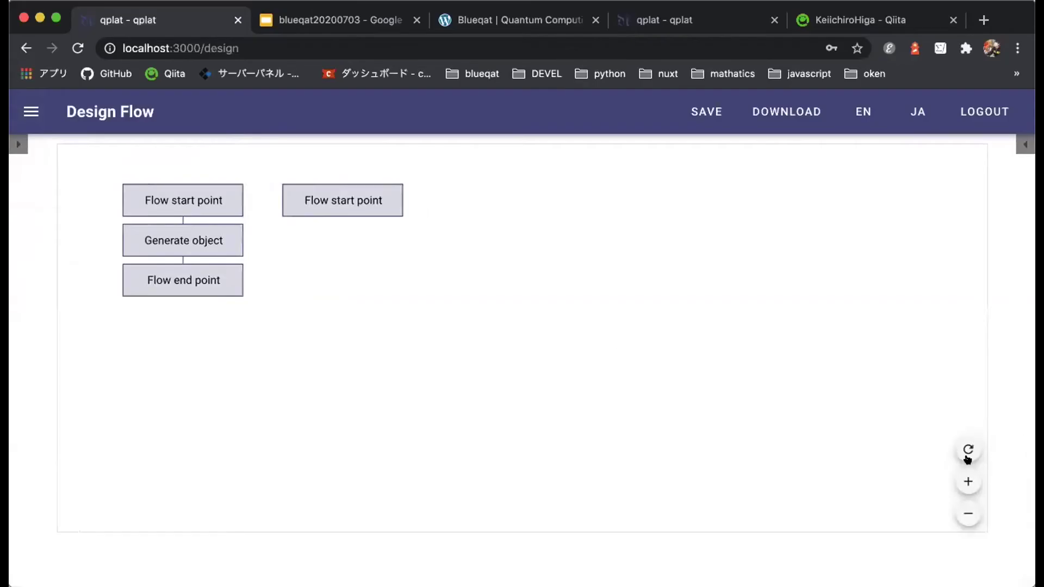
{"action": "left_click", "coordinate": [967, 450]}
Open the Generate Quantum Circuit page, dismiss the Usage dialog, and switch the circuit editor to NISQ mode.
{"action": "left_click", "coordinate": [31, 111]}
{"action": "left_click", "coordinate": [119, 255]}
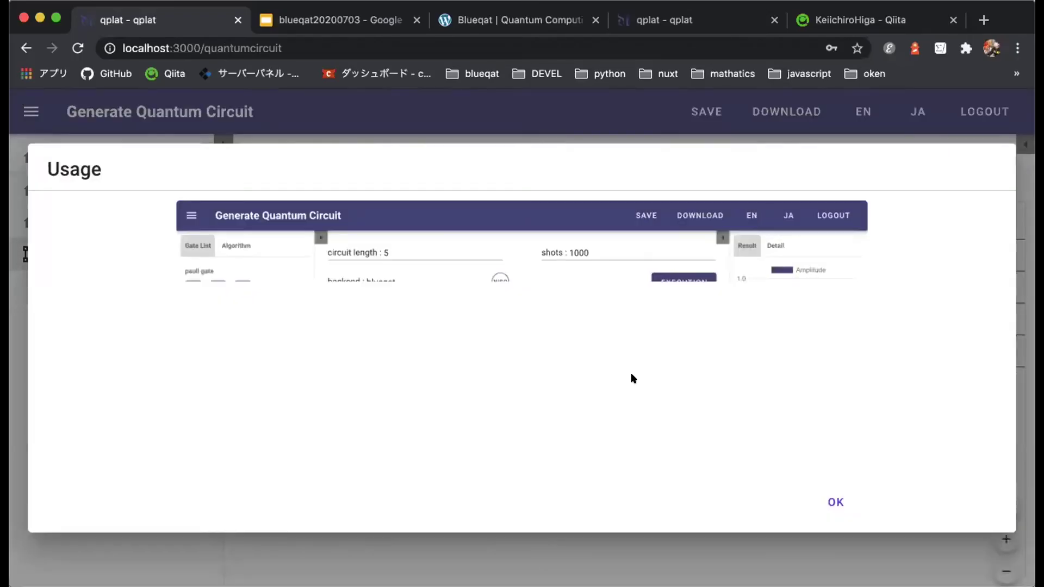
{"action": "left_click", "coordinate": [632, 378]}
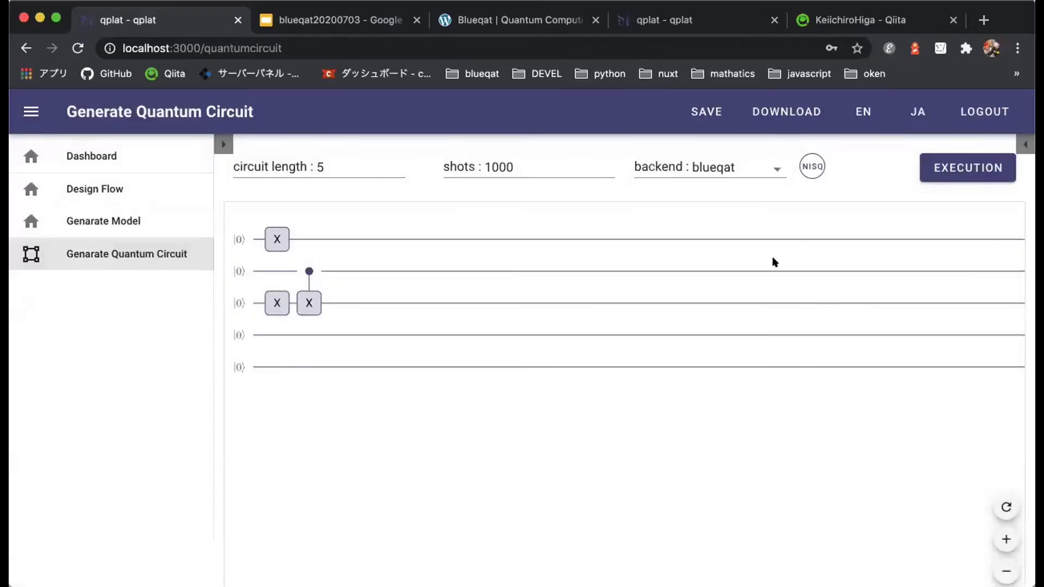
{"action": "left_click", "coordinate": [31, 111]}
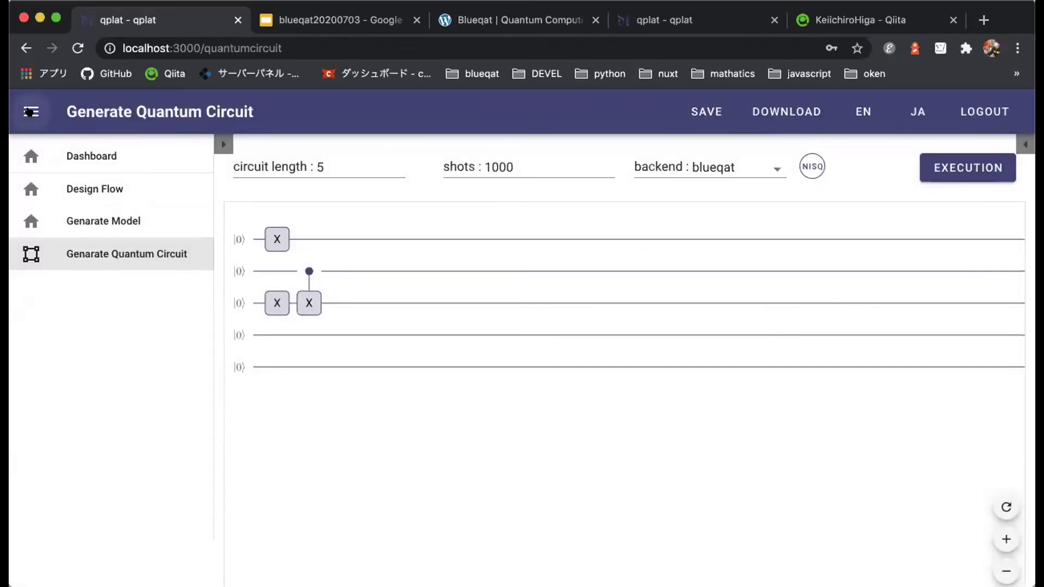
{"action": "left_click", "coordinate": [737, 164]}
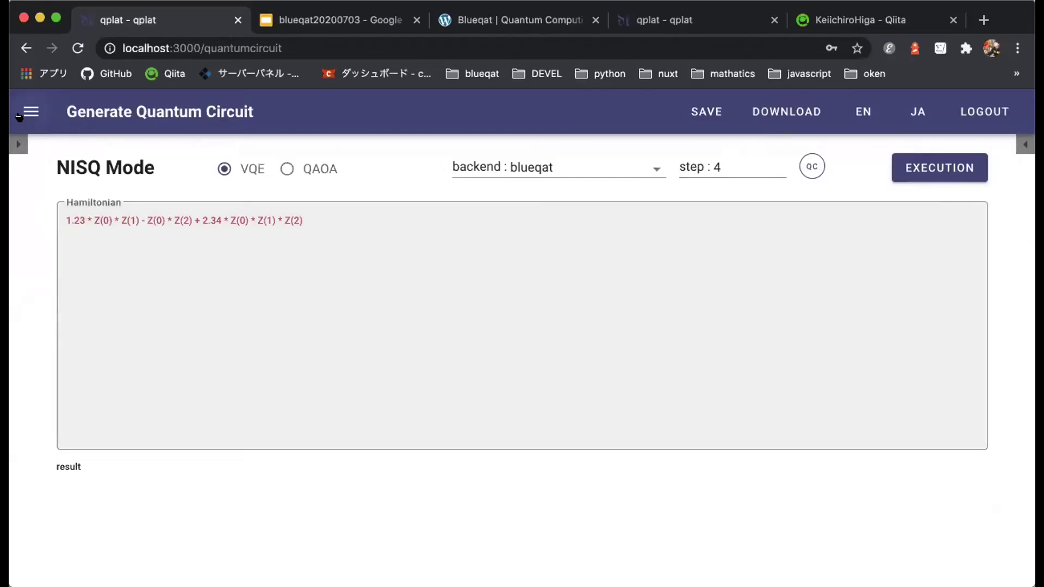
Go to the Design Flow page and collapse the navigation menu to view the whole flow diagram.
{"action": "left_click", "coordinate": [31, 111]}
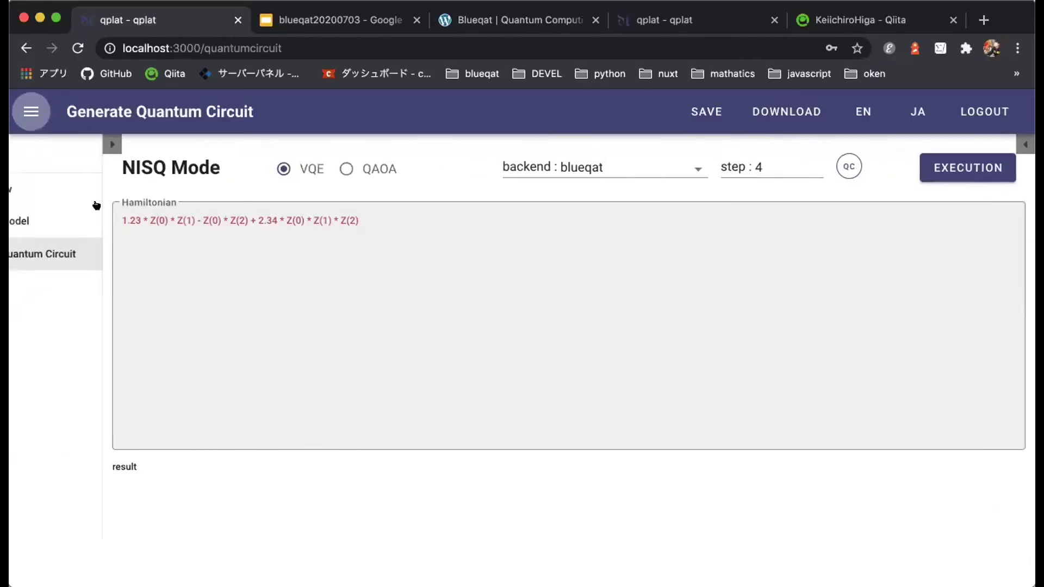
{"action": "left_click", "coordinate": [94, 191]}
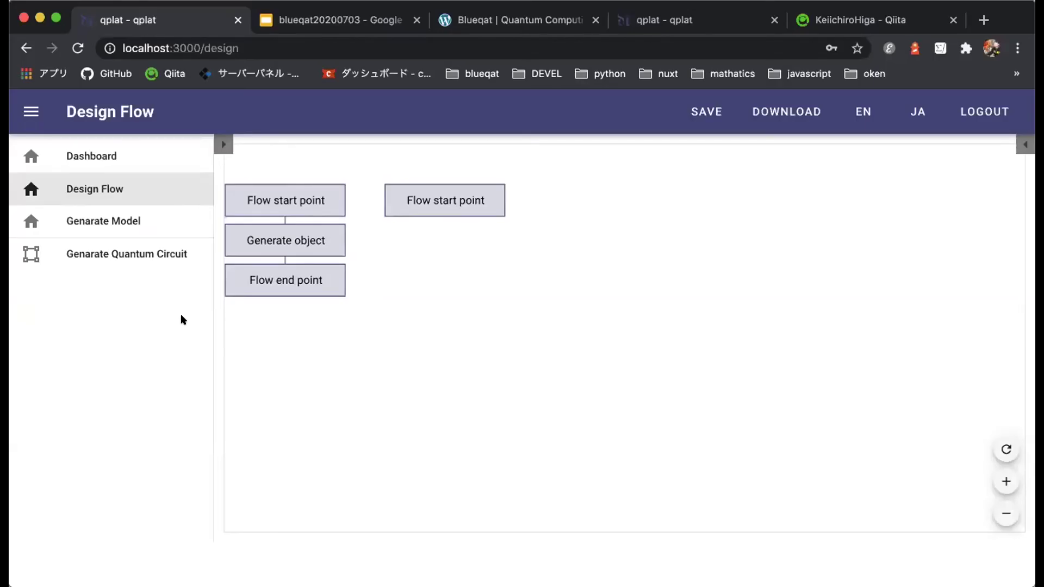
{"action": "left_click", "coordinate": [31, 112]}
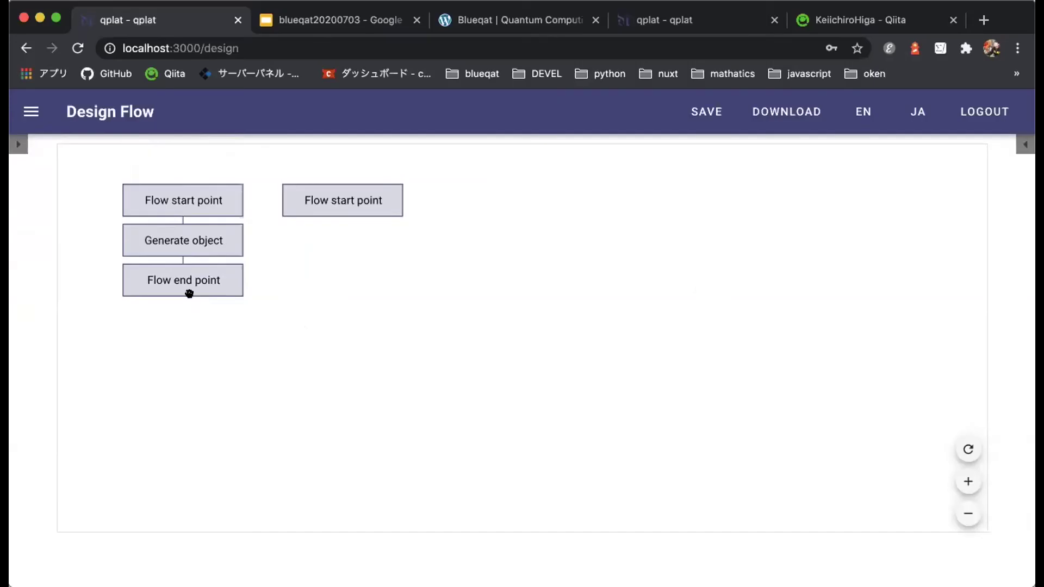
Reopen the Generate Quantum Circuit page, close the Usage dialog, and hide the navigation menu.
{"action": "left_click", "coordinate": [31, 111]}
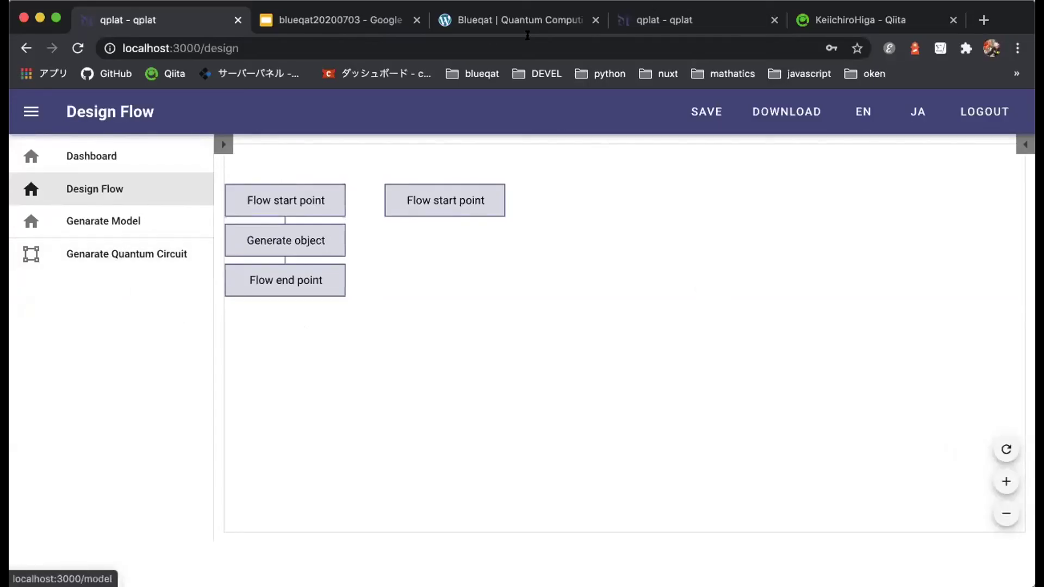
{"action": "left_click", "coordinate": [107, 266]}
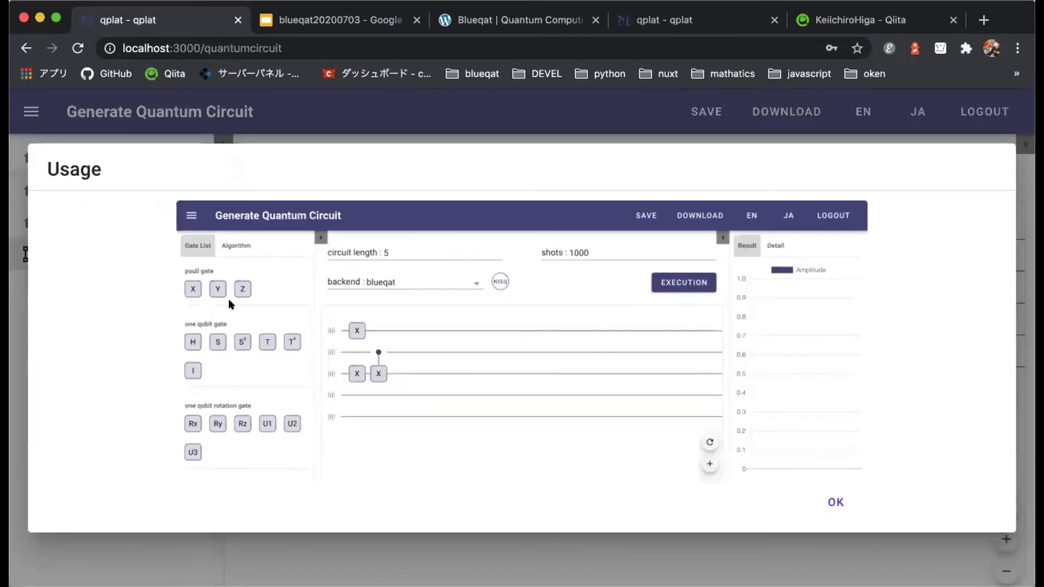
{"action": "left_click", "coordinate": [834, 499]}
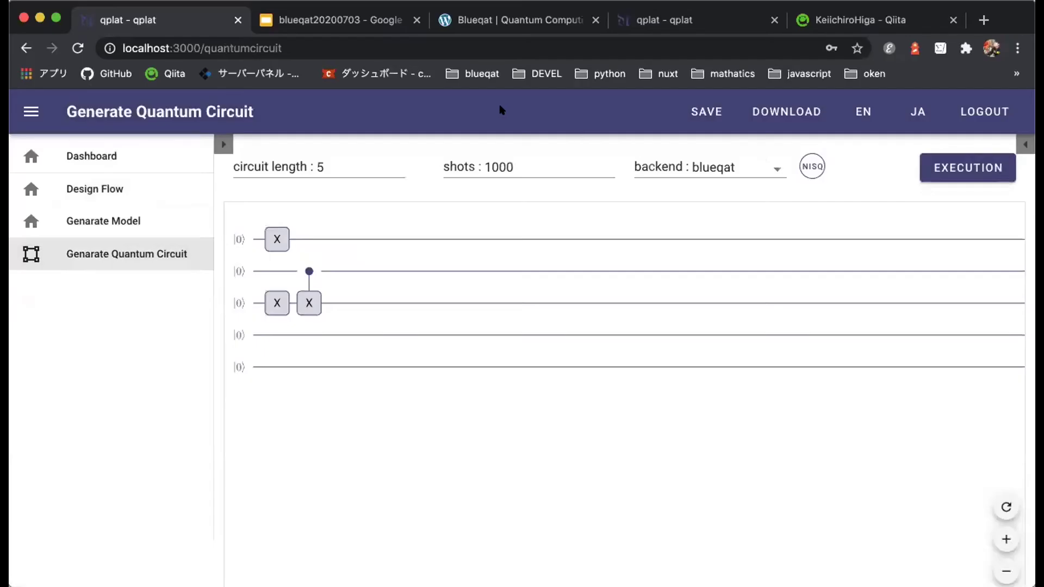
{"action": "left_click", "coordinate": [33, 111]}
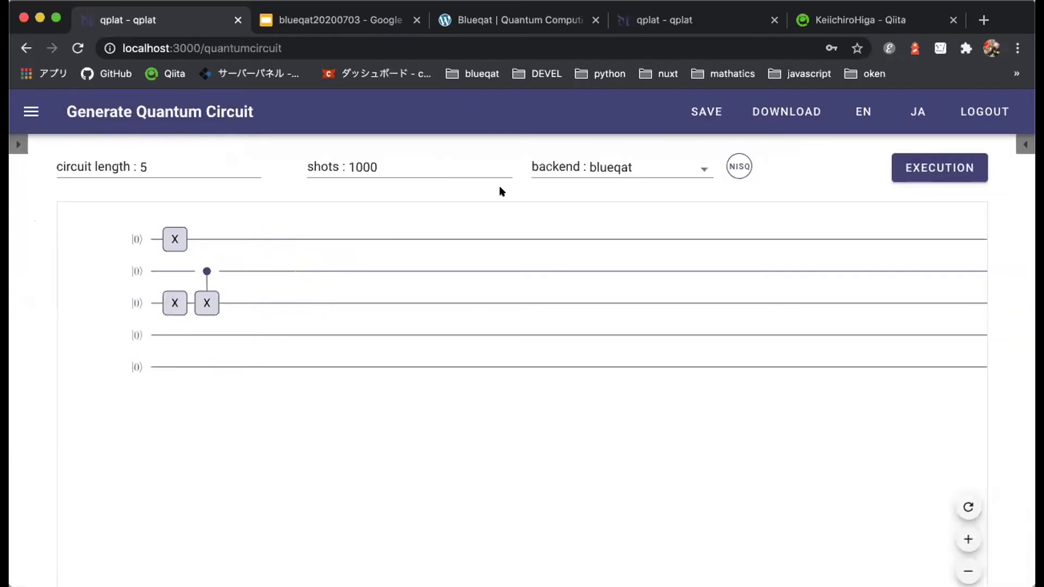
Switch to the author's Qiita profile, browse the list of quantum computing articles, and return to its beginning.
{"action": "left_click", "coordinate": [876, 11]}
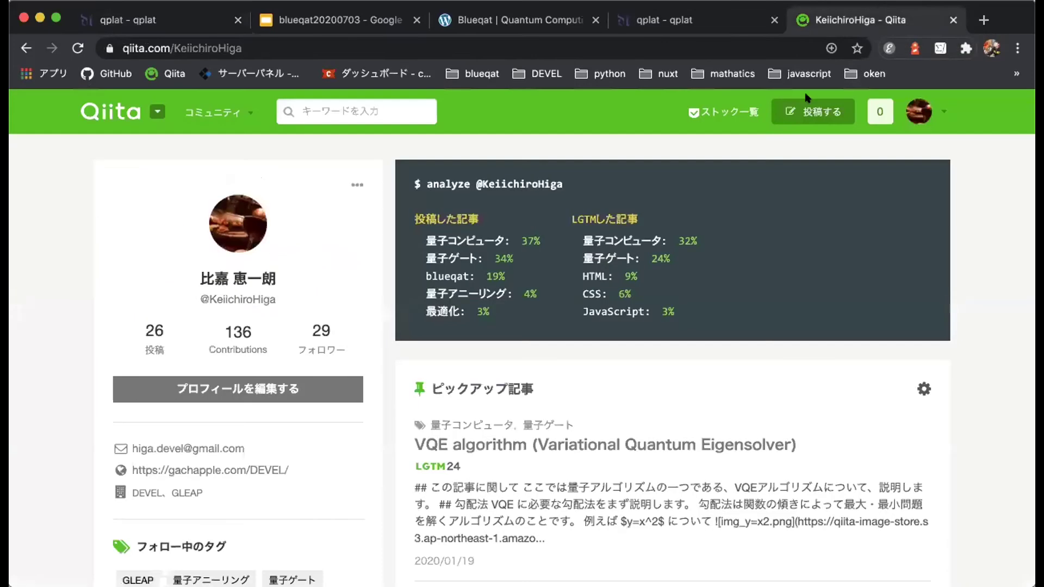
{"action": "scroll", "coordinate": [732, 295], "scroll_direction": "down", "scroll_amount": 10}
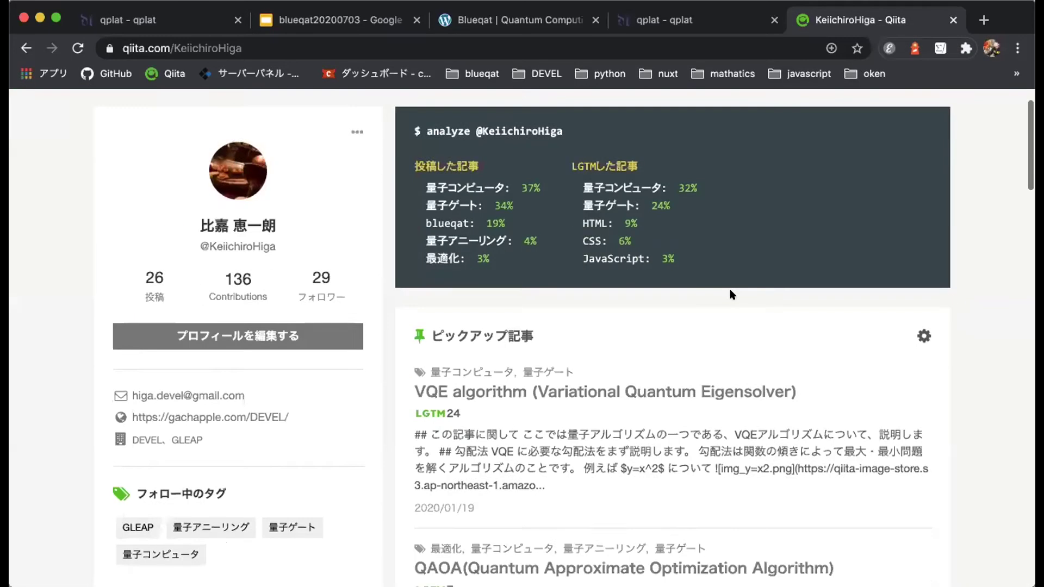
{"action": "scroll", "coordinate": [732, 295], "scroll_direction": "down", "scroll_amount": 3}
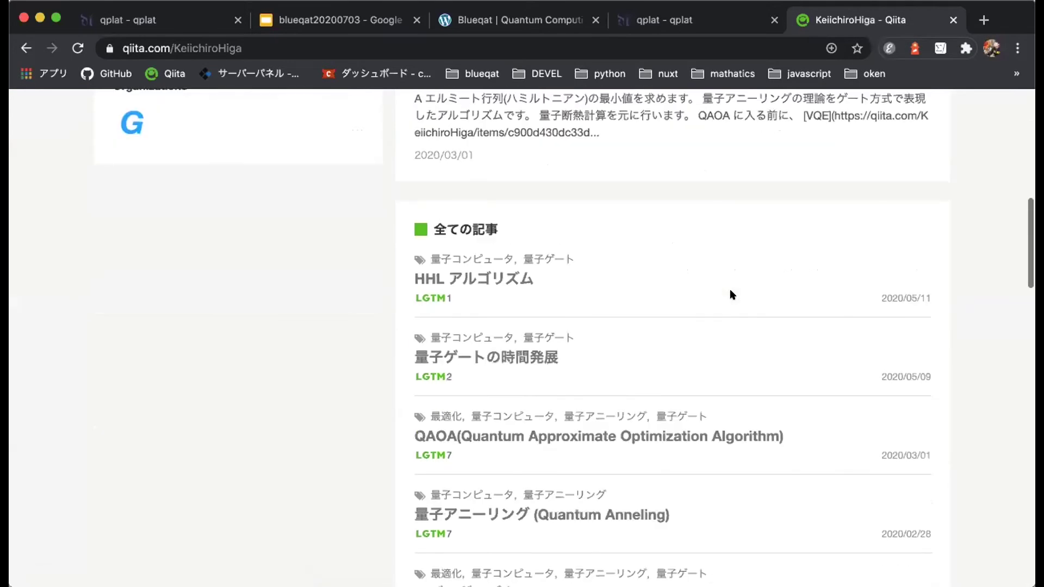
{"action": "scroll", "coordinate": [732, 295], "scroll_direction": "up", "scroll_amount": 11}
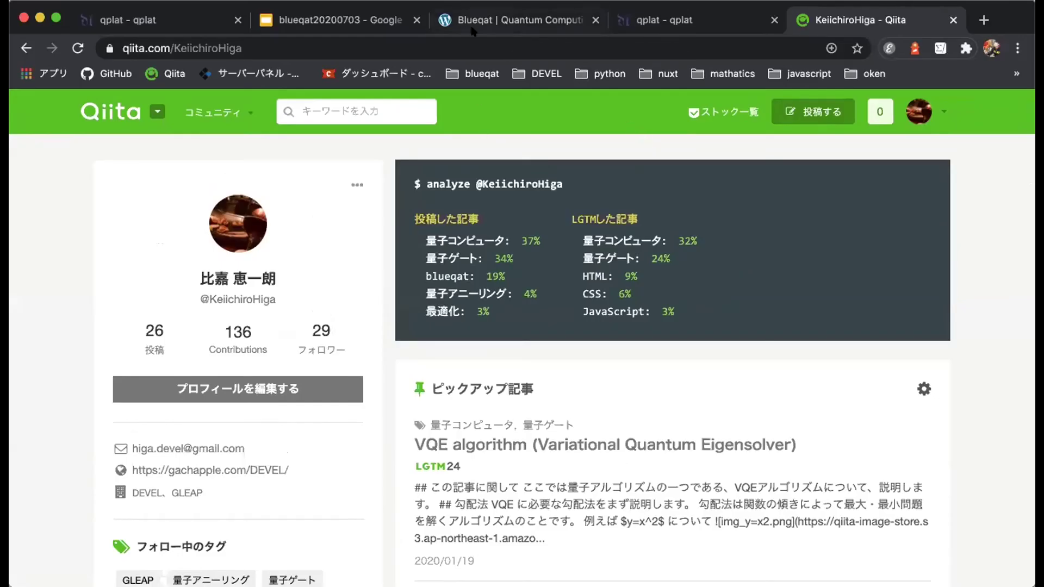
Revisit the design page slide in Google Slides and view the standalone QPlat circuit editor at localhost:7777.
{"action": "left_click", "coordinate": [346, 19]}
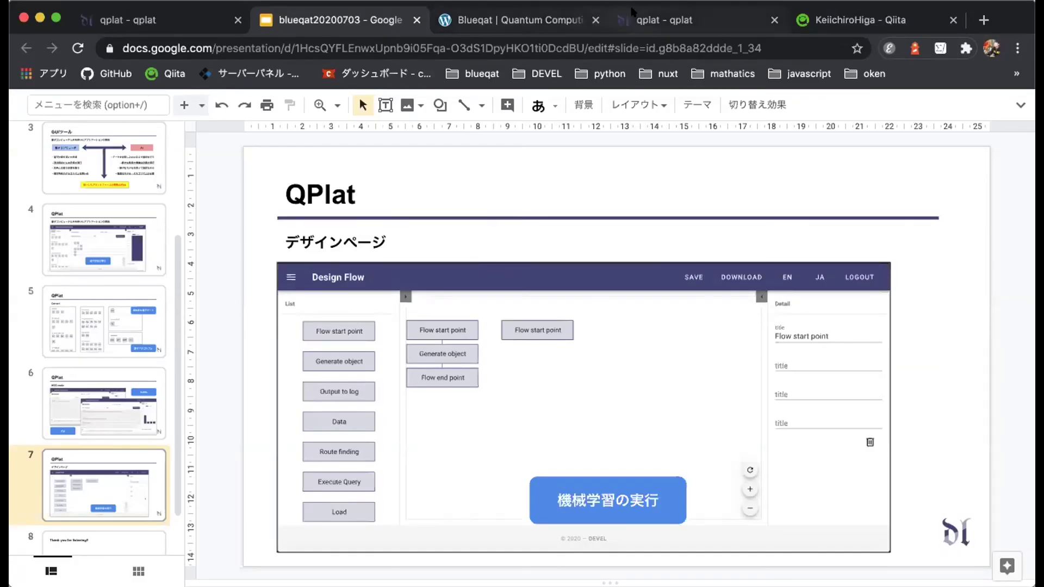
{"action": "left_click", "coordinate": [647, 20]}
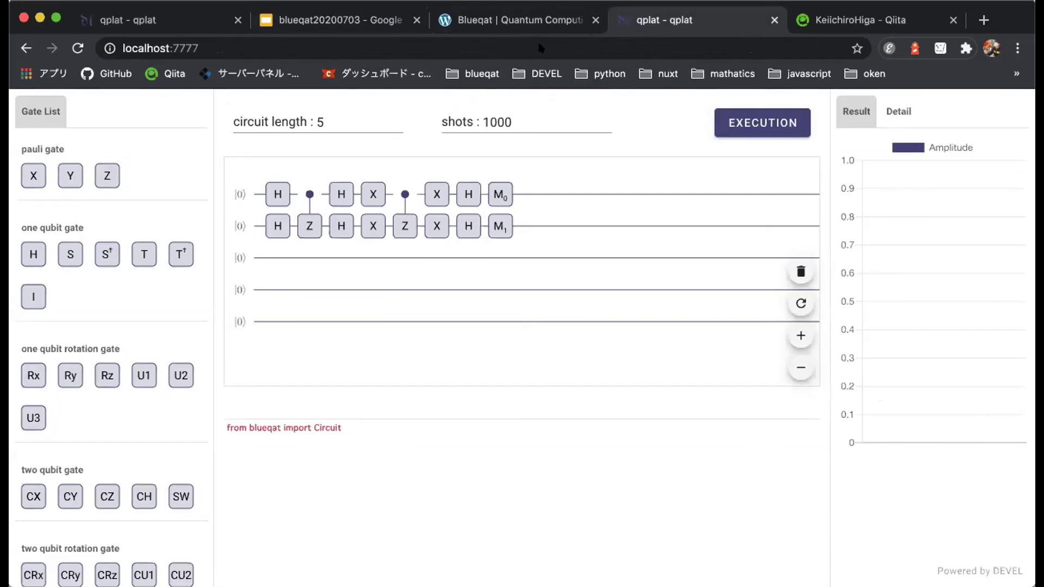
Return to the QPlat app at localhost:3000, view NISQ mode, and switch back to the quantum circuit editor.
{"action": "left_click", "coordinate": [106, 21]}
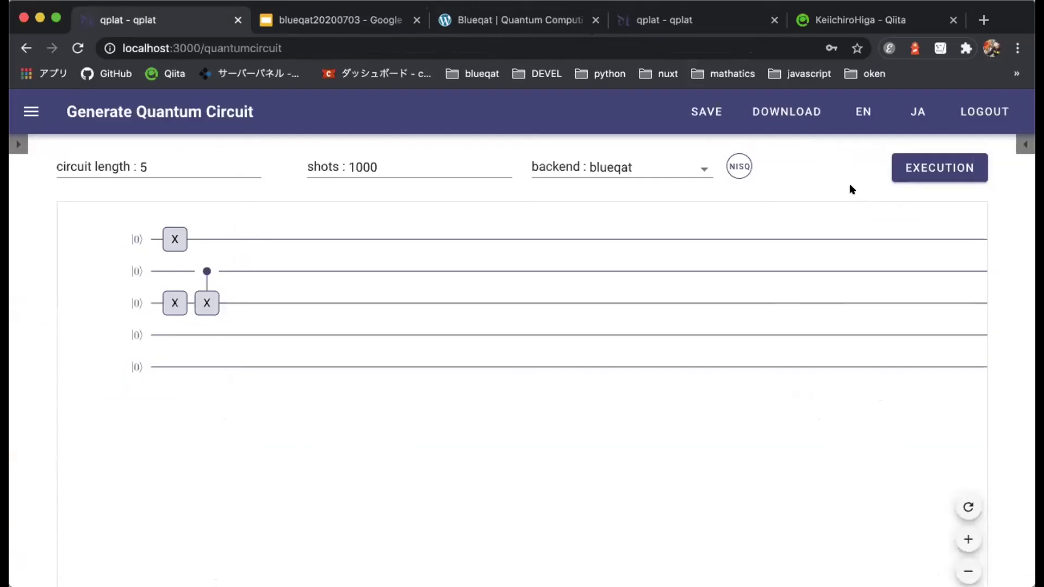
{"action": "left_click", "coordinate": [735, 159]}
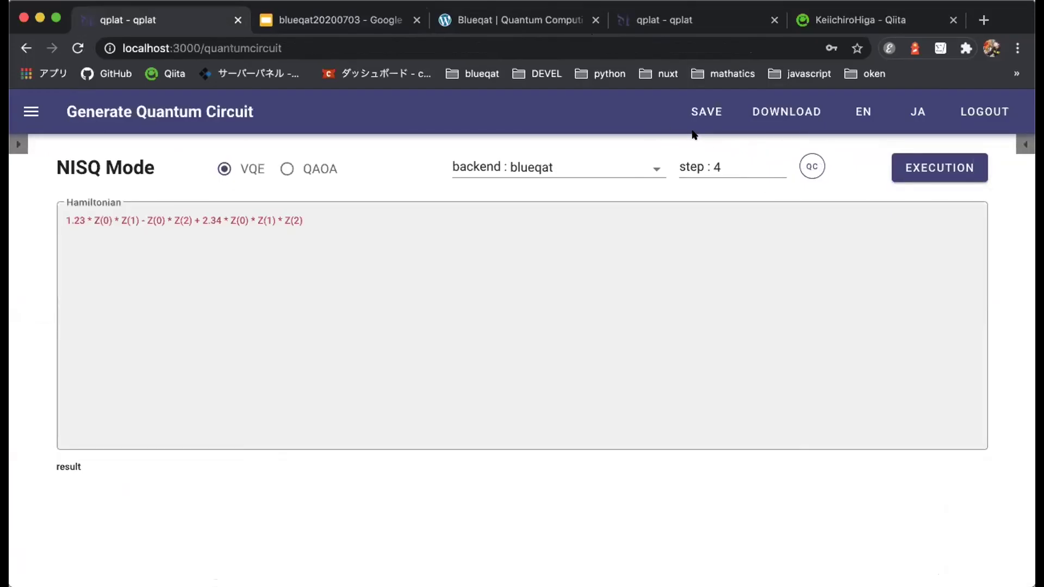
{"action": "left_click", "coordinate": [805, 166]}
Expand the gate list beside the circuit and look through the two-qubit, three-qubit and multi-qubit gates.
{"action": "left_click", "coordinate": [18, 144]}
{"action": "scroll", "coordinate": [107, 395], "scroll_direction": "down", "scroll_amount": 6}
{"action": "scroll", "coordinate": [108, 394], "scroll_direction": "down", "scroll_amount": 1}
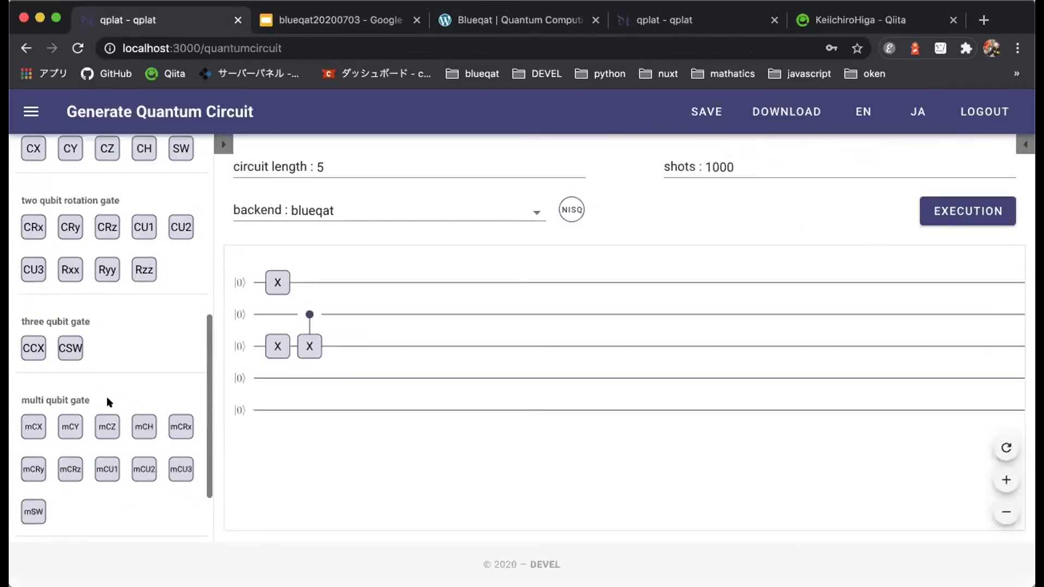
{"action": "scroll", "coordinate": [106, 396], "scroll_direction": "up", "scroll_amount": 3}
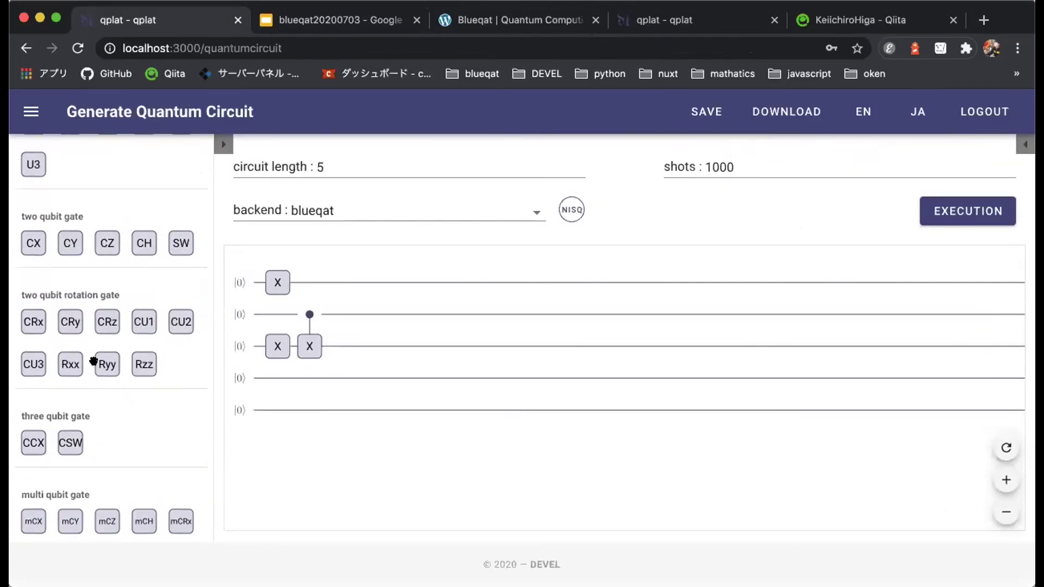
Look through the rest of the gate list down to the measurement gate, return to its beginning, and view the available backend options.
{"action": "scroll", "coordinate": [105, 401], "scroll_direction": "down", "scroll_amount": 3}
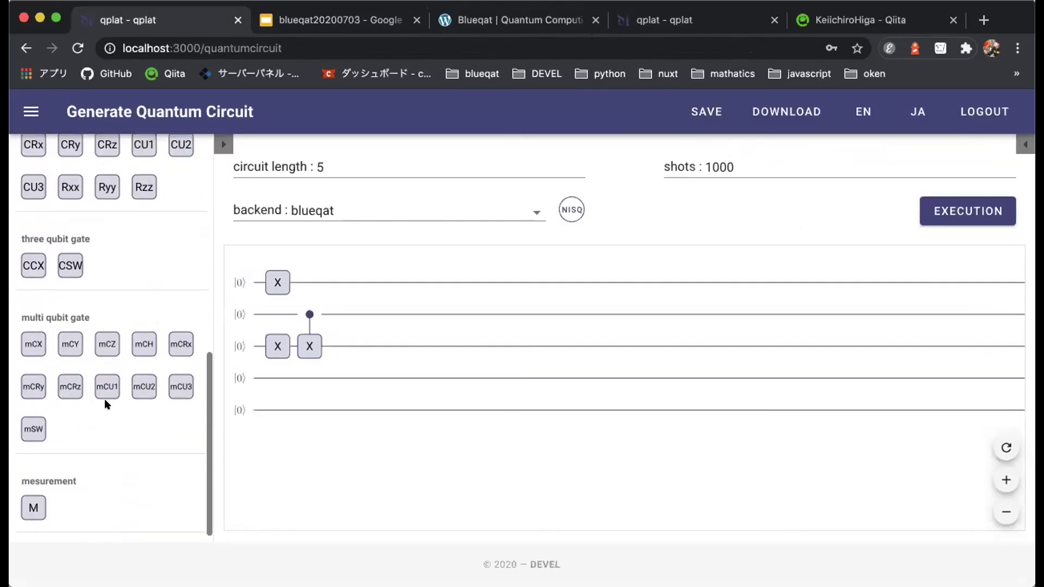
{"action": "scroll", "coordinate": [106, 403], "scroll_direction": "up", "scroll_amount": 6}
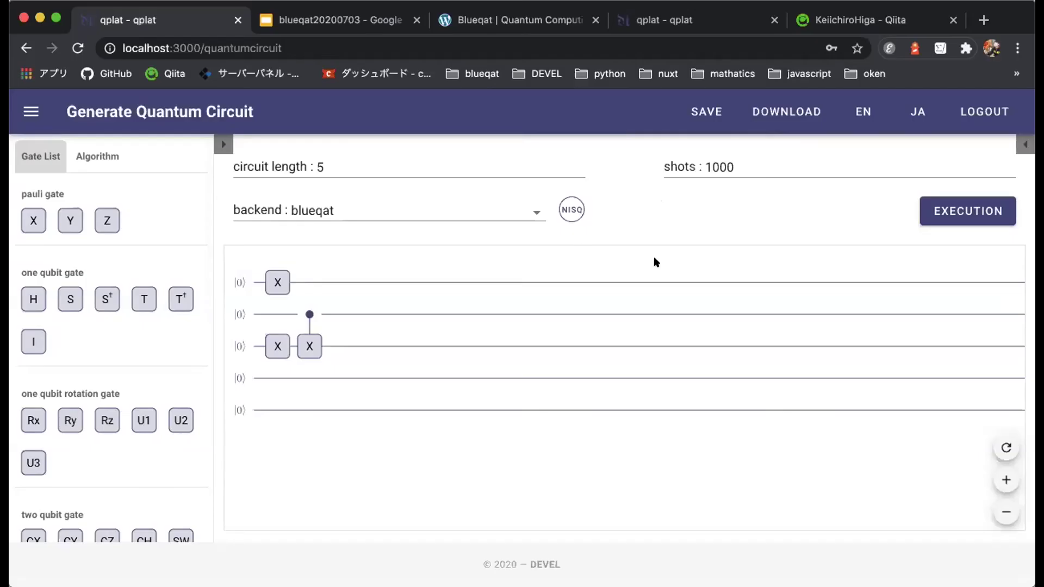
{"action": "left_click", "coordinate": [512, 212]}
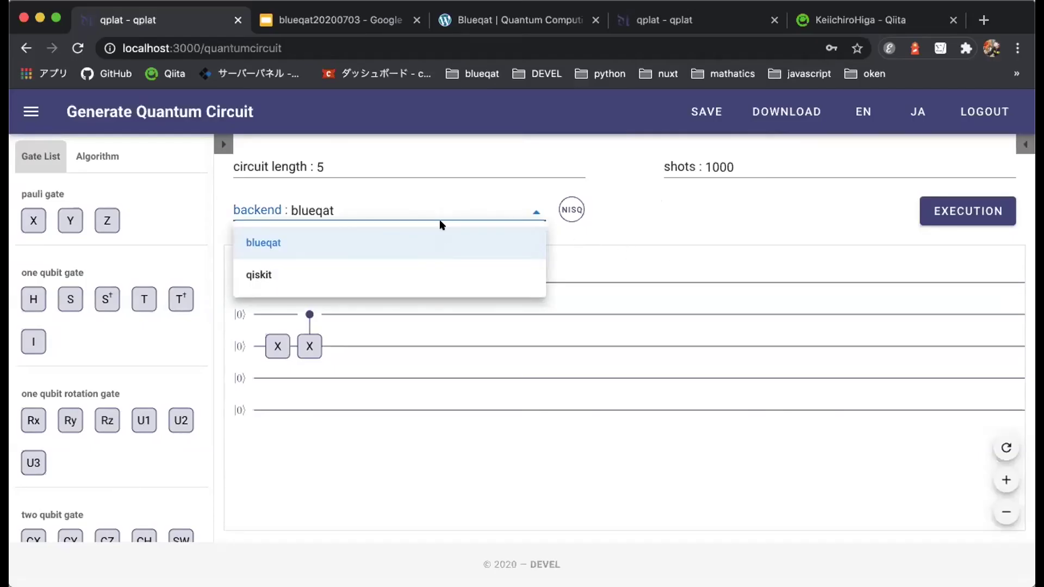
{"action": "left_click", "coordinate": [521, 206]}
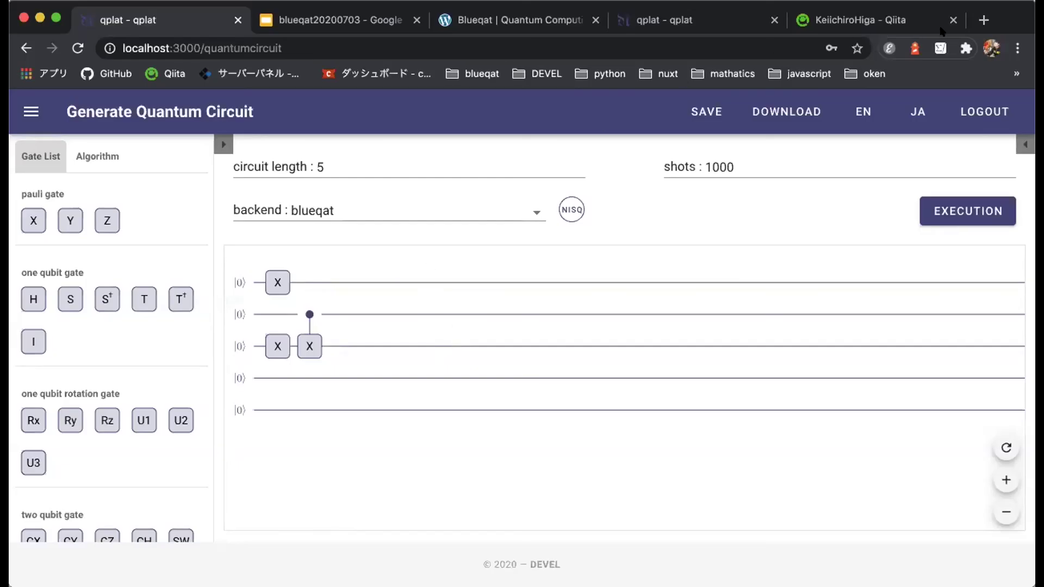
Search Google for グルーヴノーツ in a new browser tab and view the groovenauts.jp website, closing it to return to the circuit editor.
{"action": "left_click", "coordinate": [983, 20]}
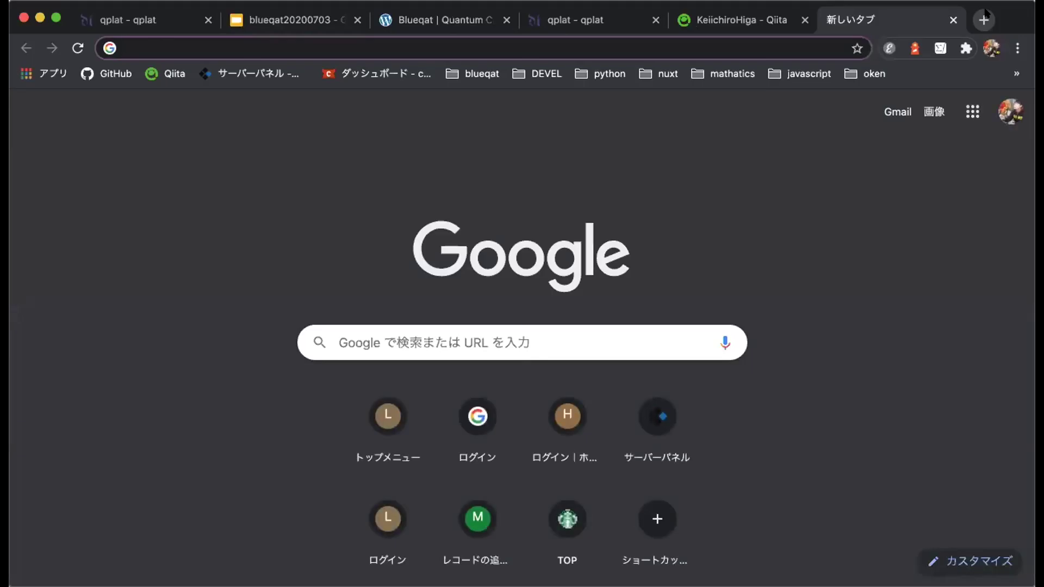
{"action": "type", "text": "グル0部"}
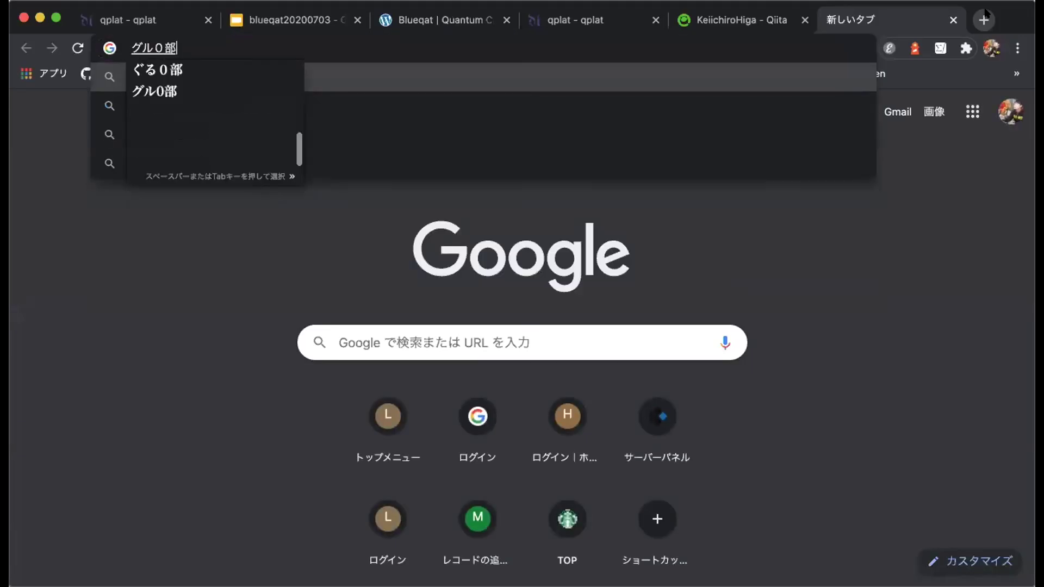
{"action": "key", "text": "BackSpace"}
{"action": "key", "text": "BackSpace"}
{"action": "type", "text": "ープ"}
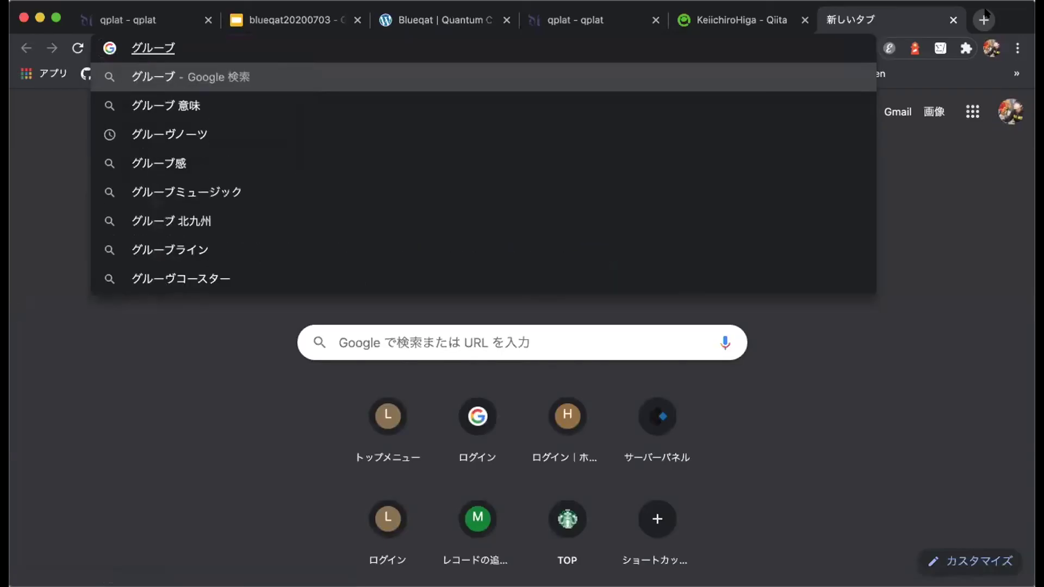
{"action": "key", "text": "Return"}
{"action": "key", "text": "Down"}
{"action": "key", "text": "Down"}
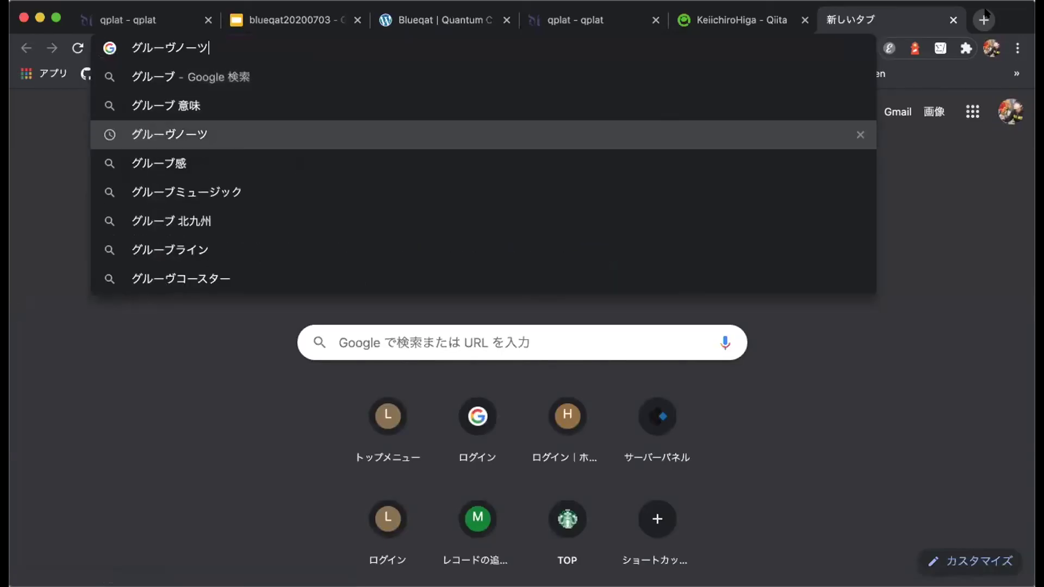
{"action": "key", "text": "Return"}
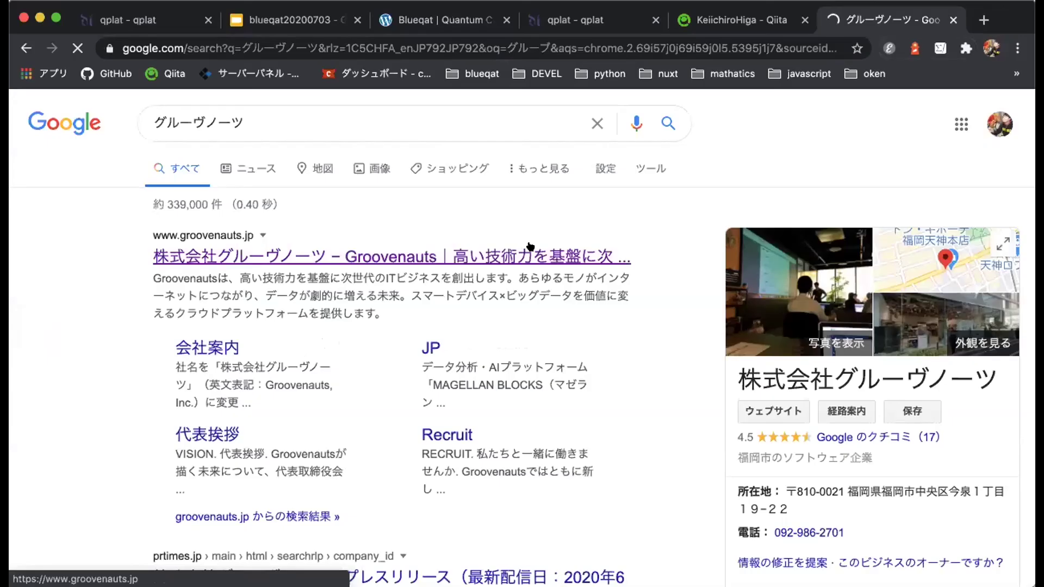
{"action": "left_click", "coordinate": [531, 249]}
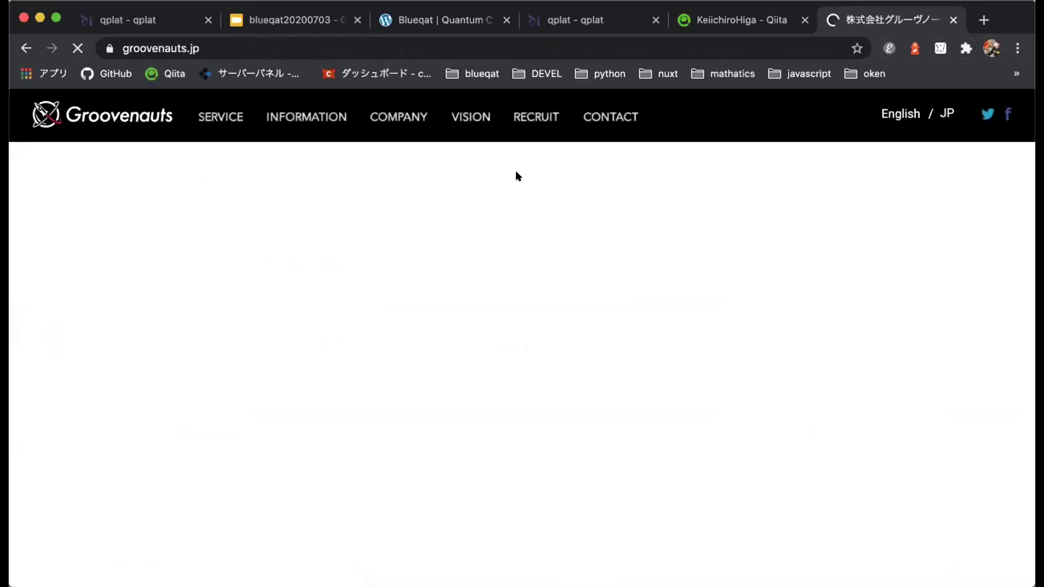
{"action": "left_click", "coordinate": [952, 16]}
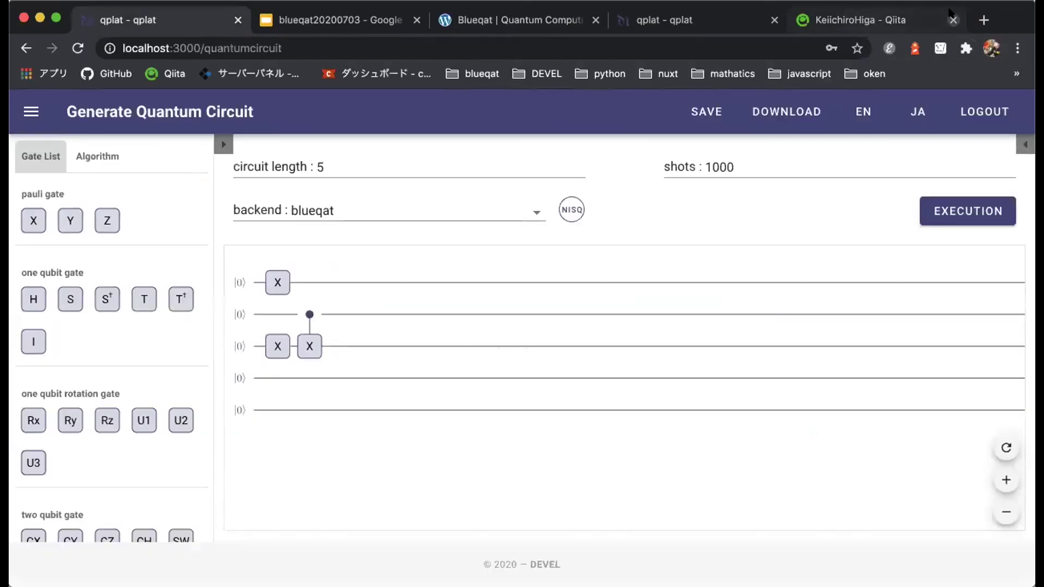